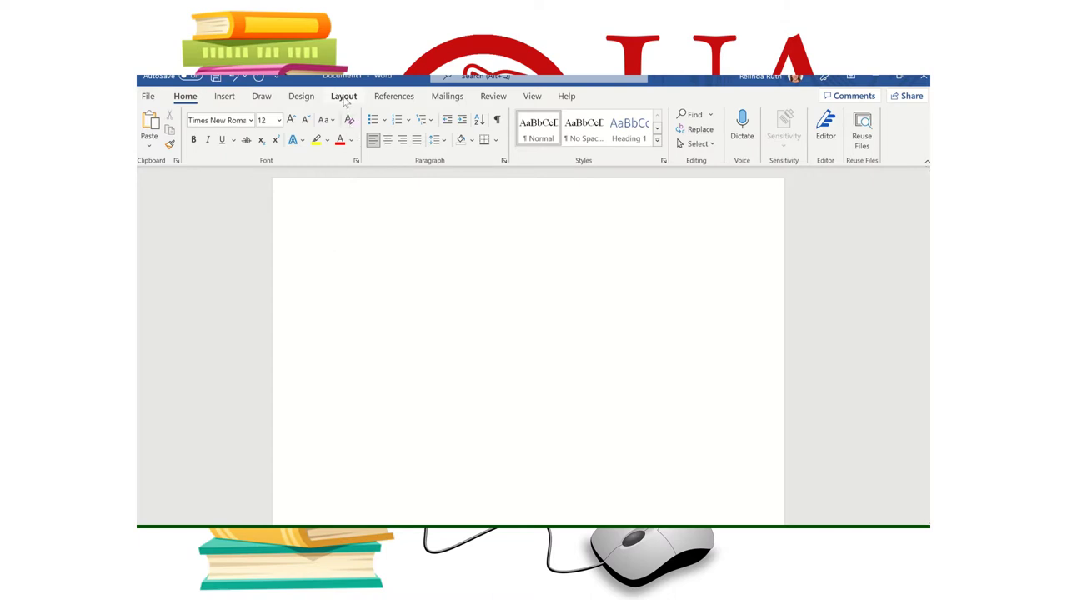
# - Apply the Normal margin preset, 1 inch on every side
pyautogui.click(345, 98)
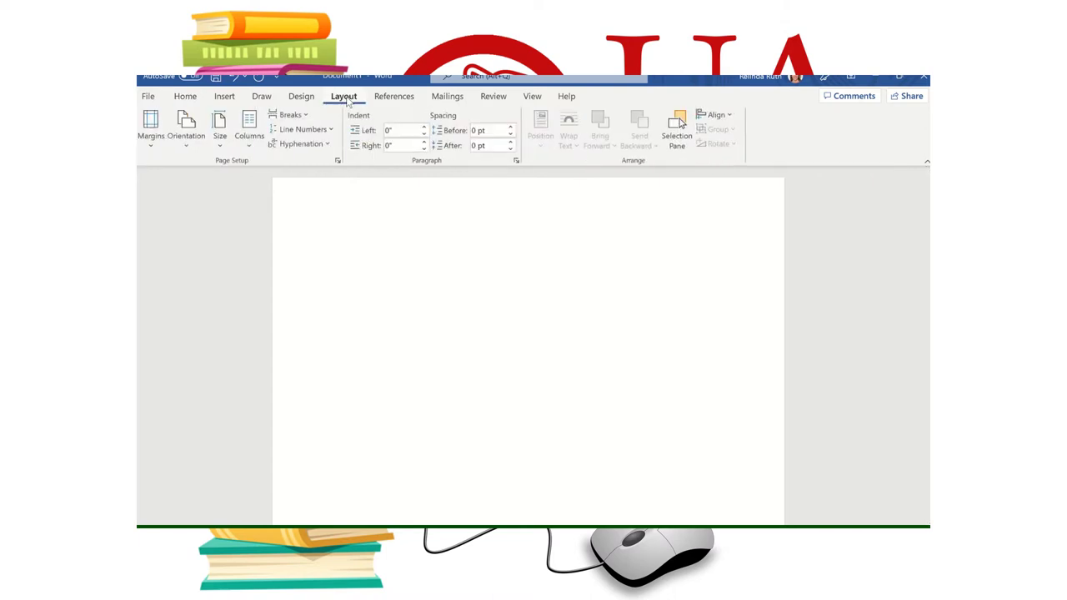
pyautogui.click(152, 149)
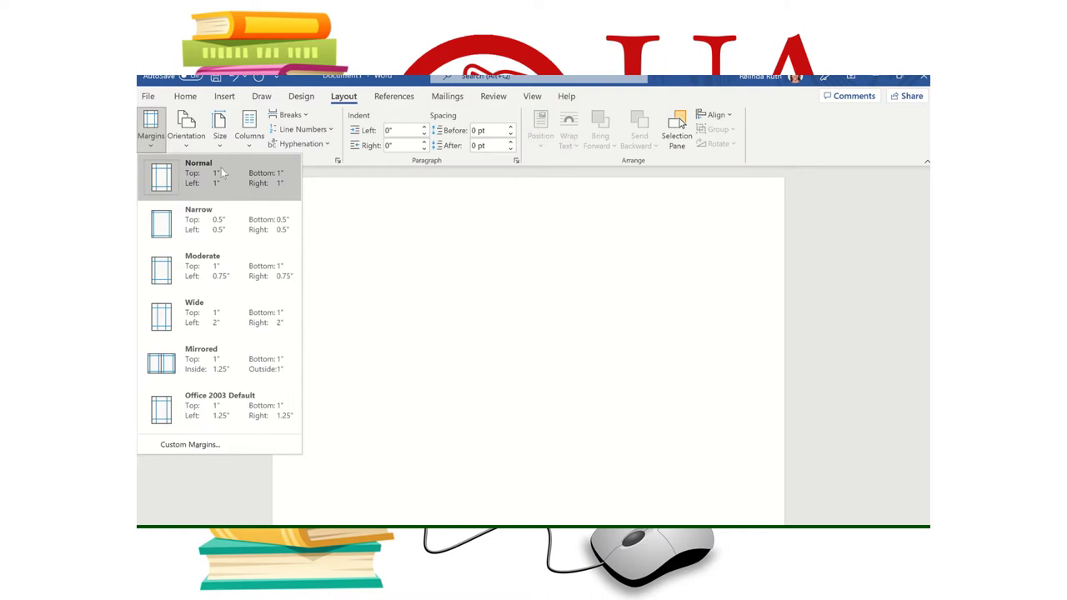
pyautogui.click(350, 230)
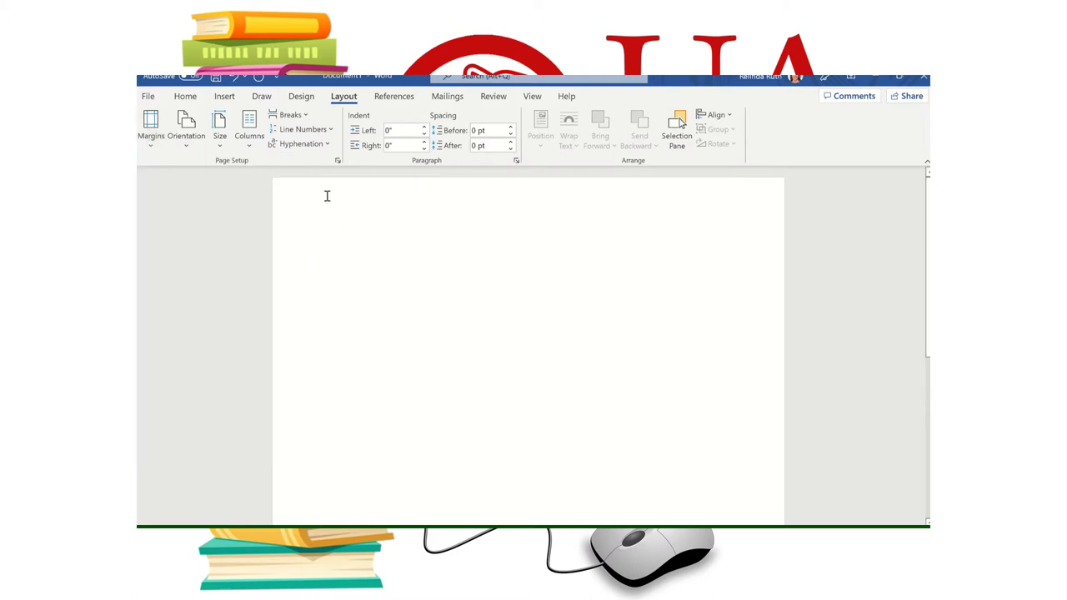
# - In the Font dialog, save Times New Roman 12 pt as the default for all Normal-template documents
pyautogui.click(185, 97)
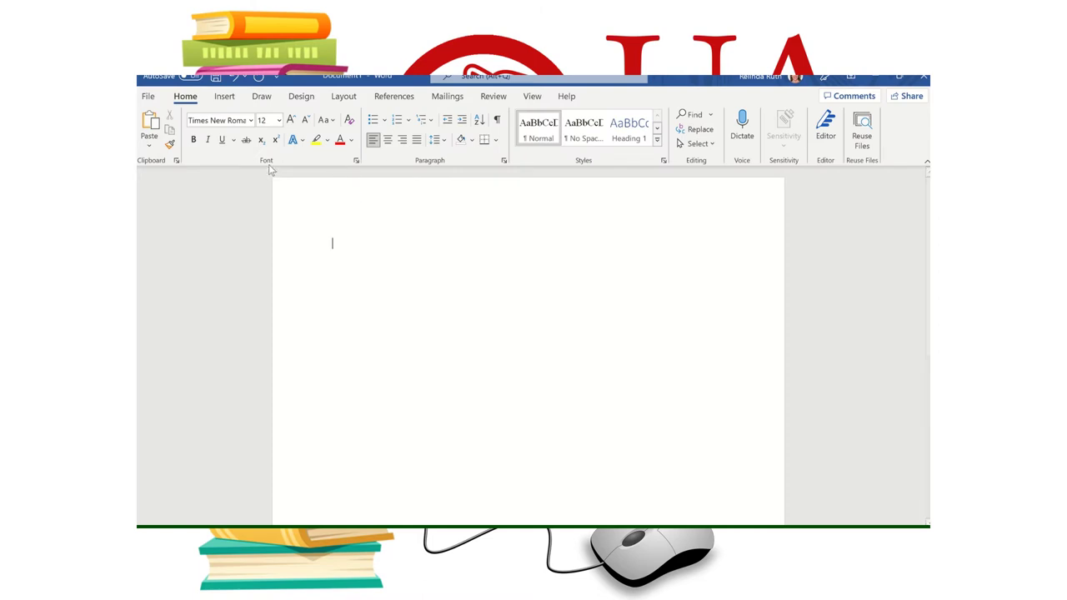
pyautogui.click(356, 161)
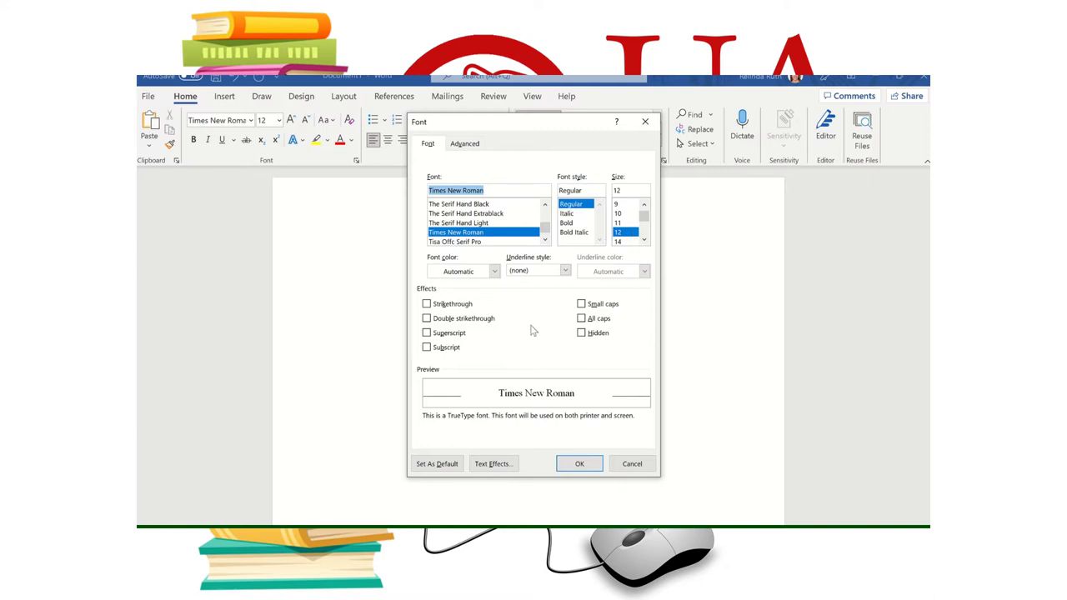
pyautogui.click(437, 471)
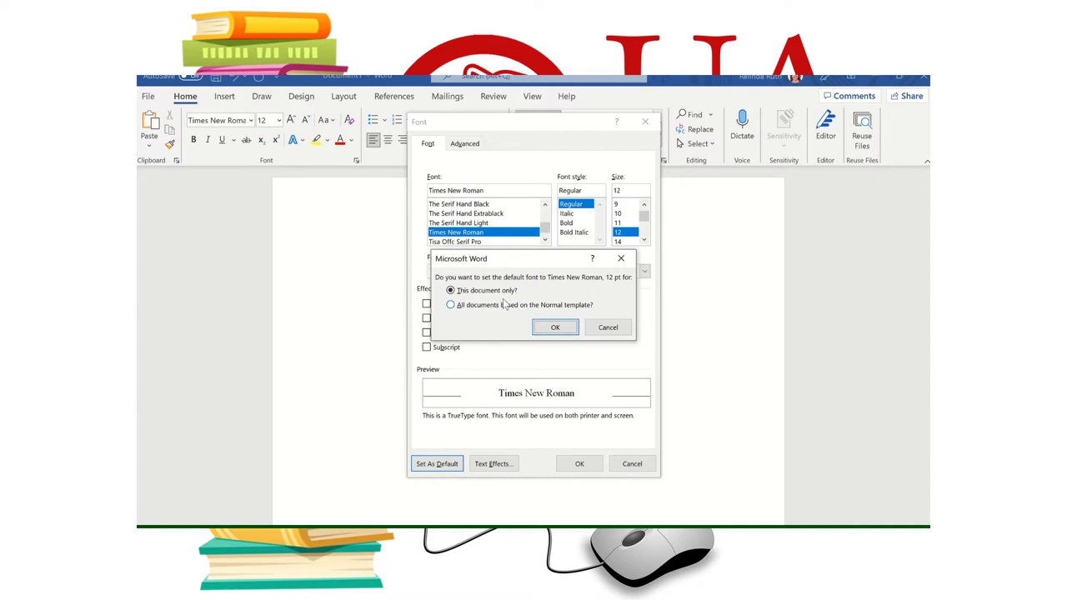
pyautogui.click(450, 305)
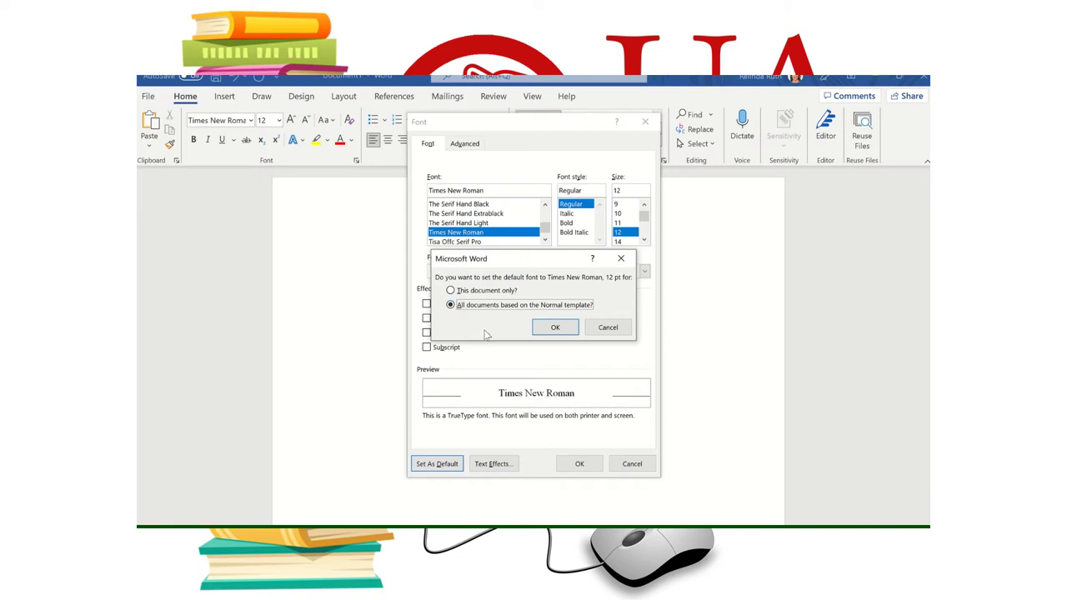
pyautogui.click(556, 329)
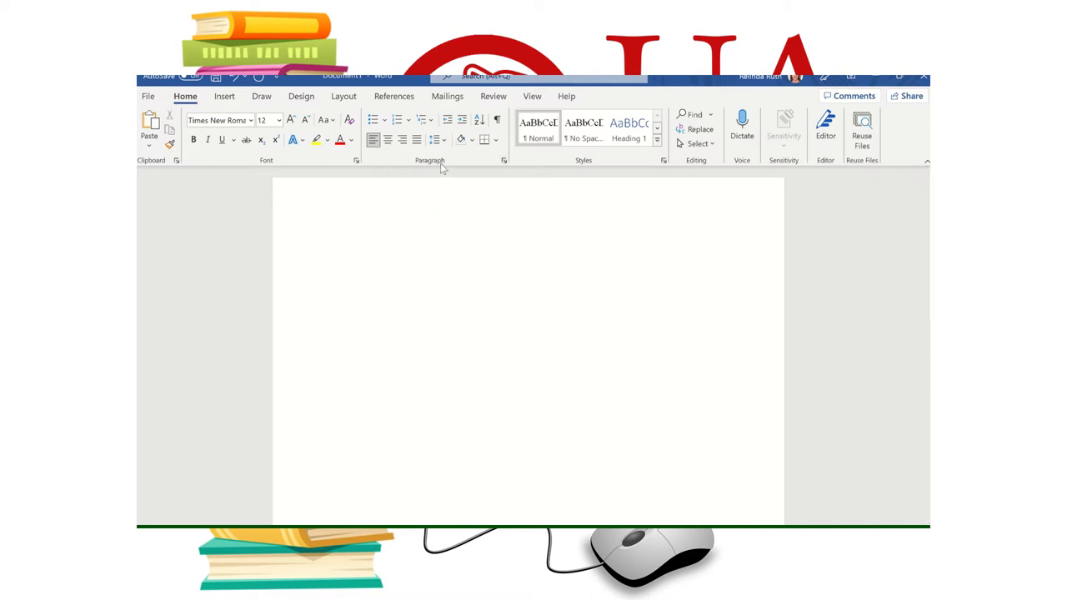
# - In the Paragraph dialog, save Double line spacing as the default for all Normal-template documents
pyautogui.click(503, 161)
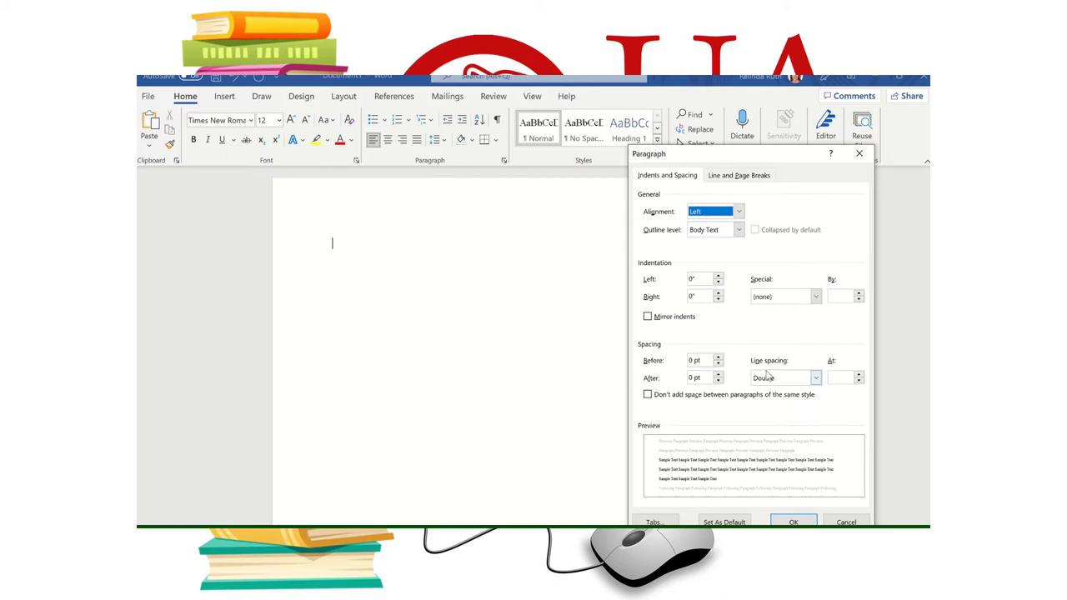
pyautogui.click(815, 377)
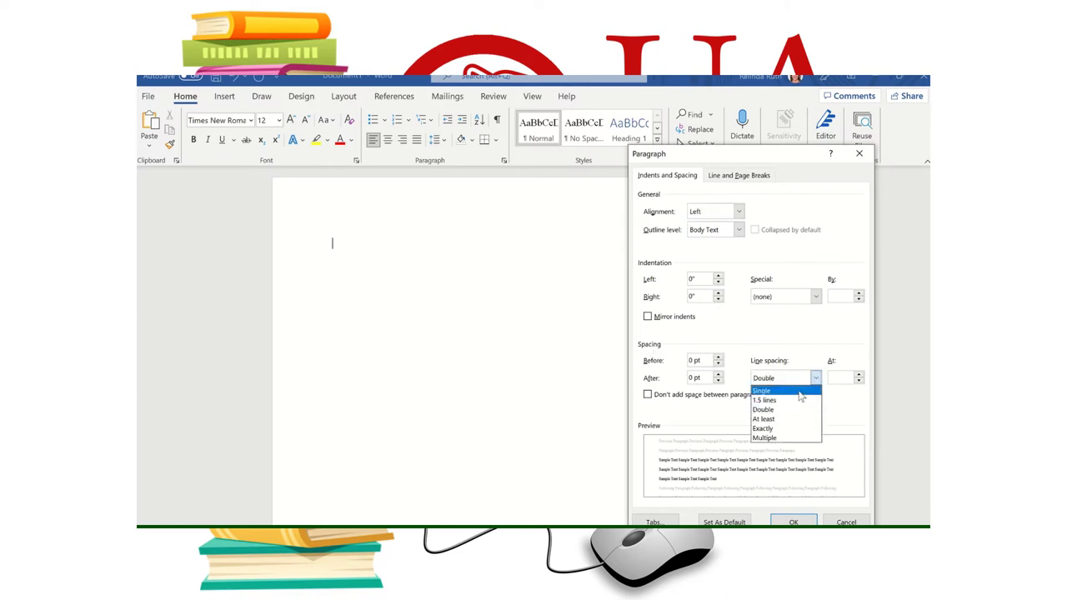
pyautogui.click(785, 410)
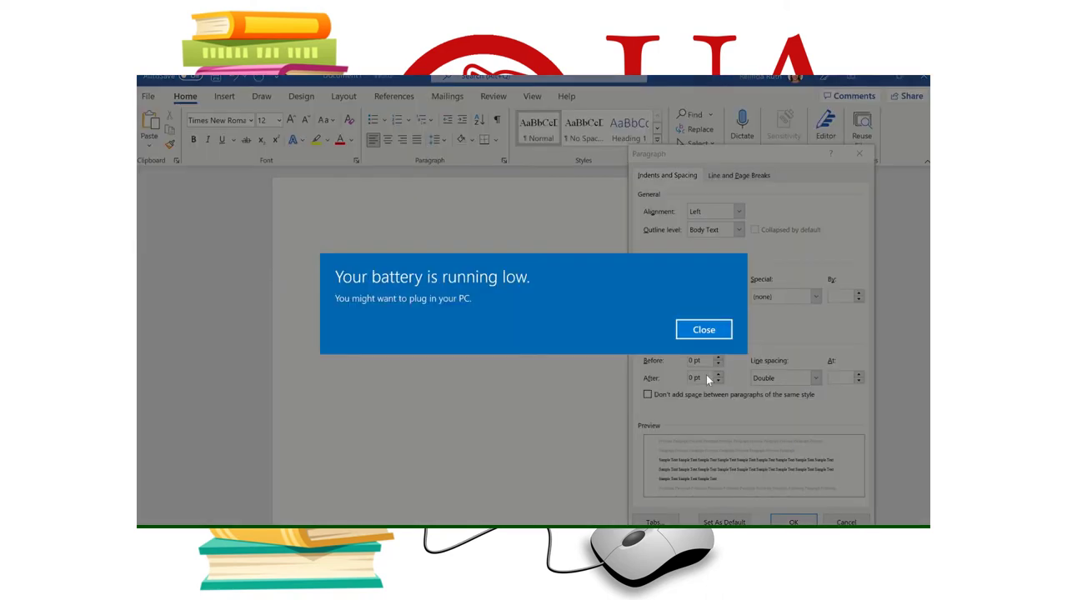
pyautogui.click(715, 331)
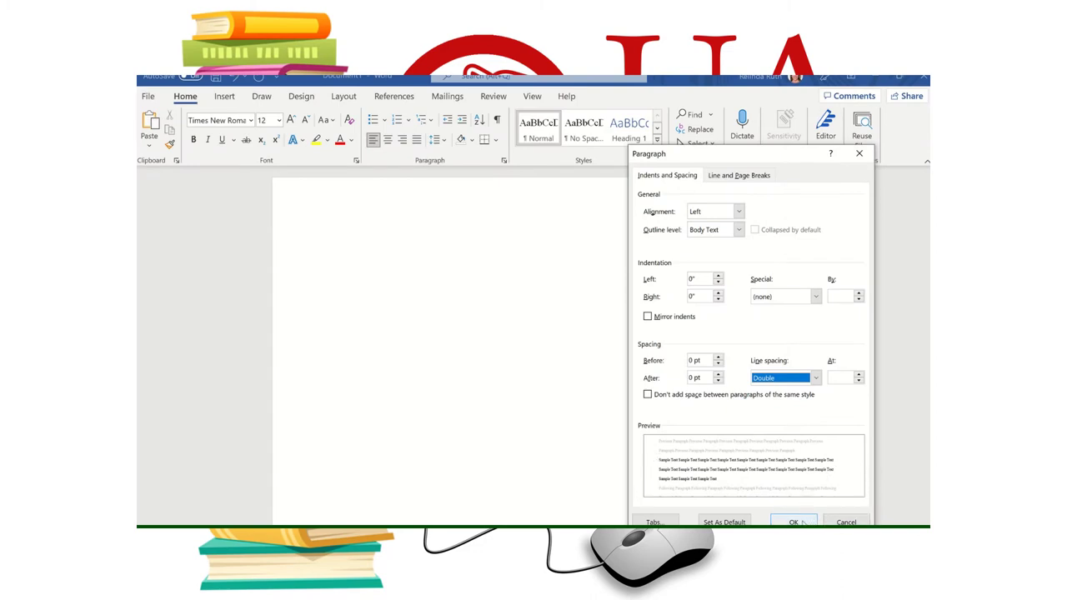
pyautogui.click(723, 522)
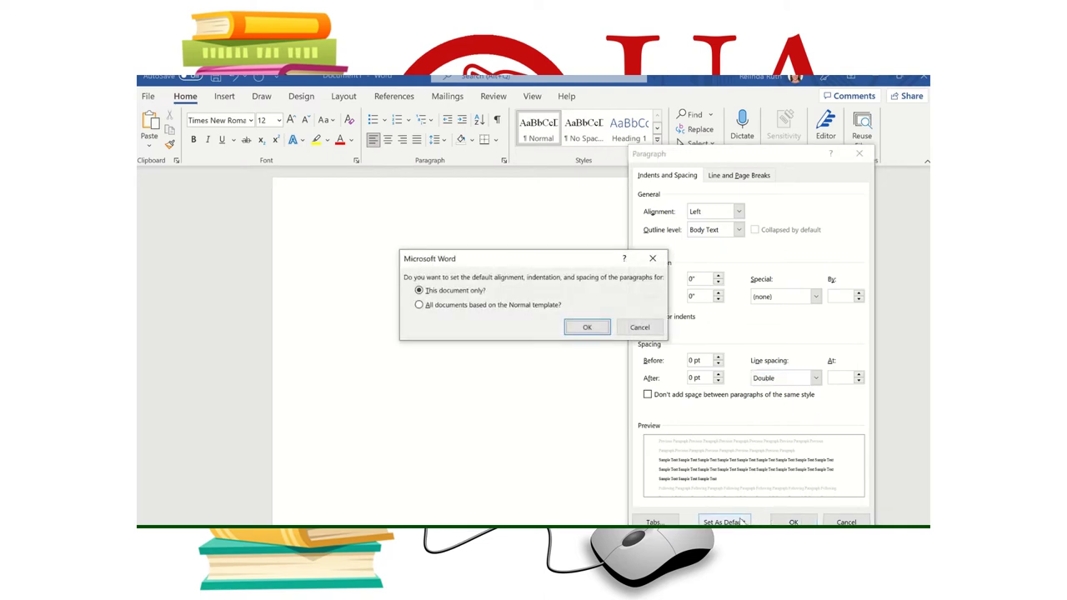
pyautogui.click(420, 305)
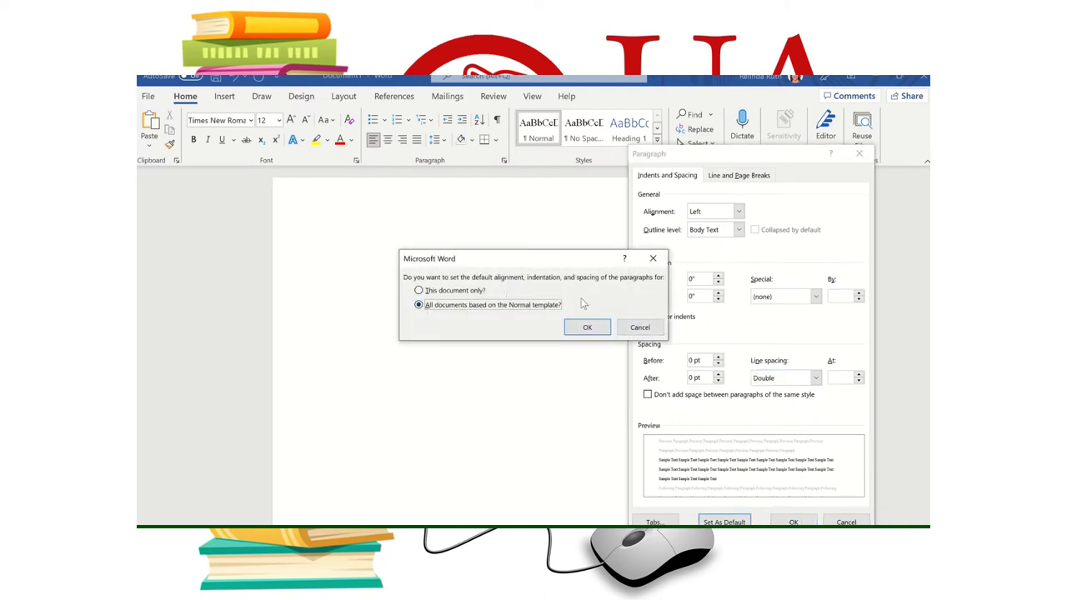
pyautogui.click(584, 329)
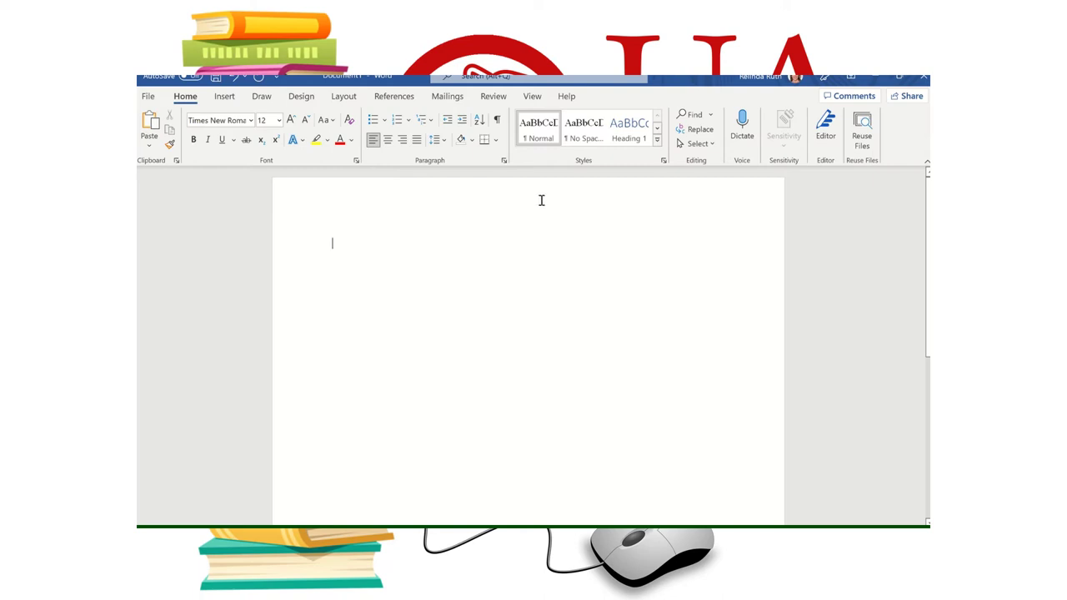
# - Add a Plain Number 3 page number at the header's top right, then return to the body
pyautogui.doubleClick(602, 202)
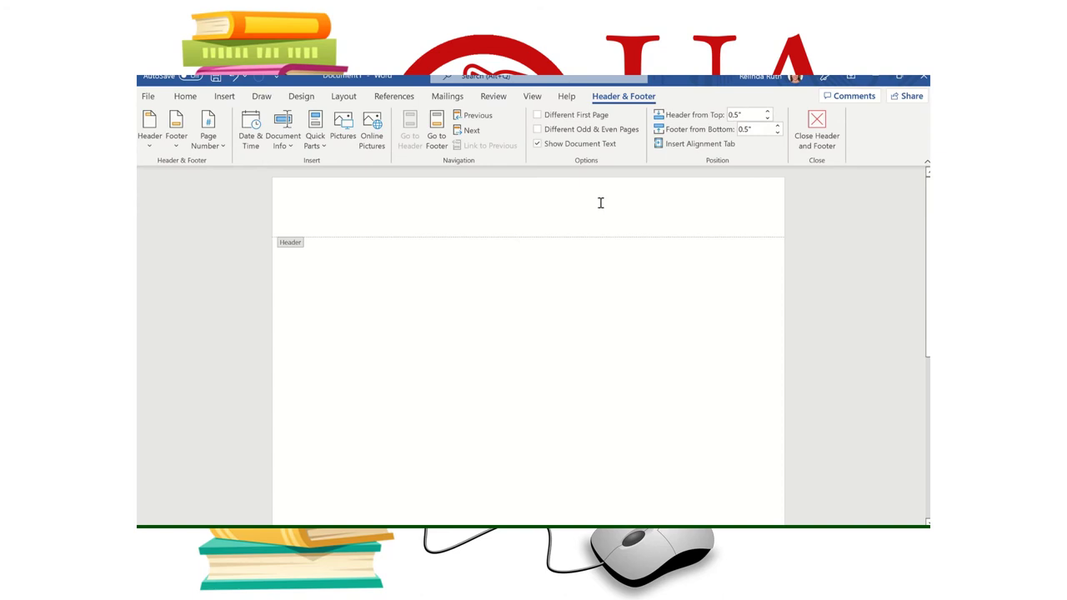
pyautogui.click(224, 97)
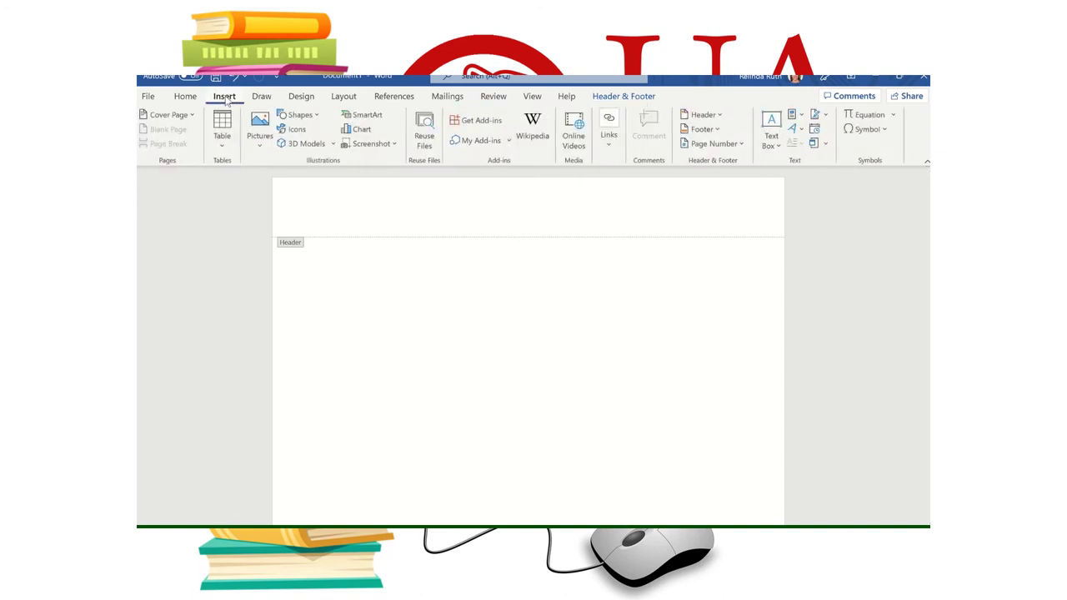
pyautogui.click(746, 145)
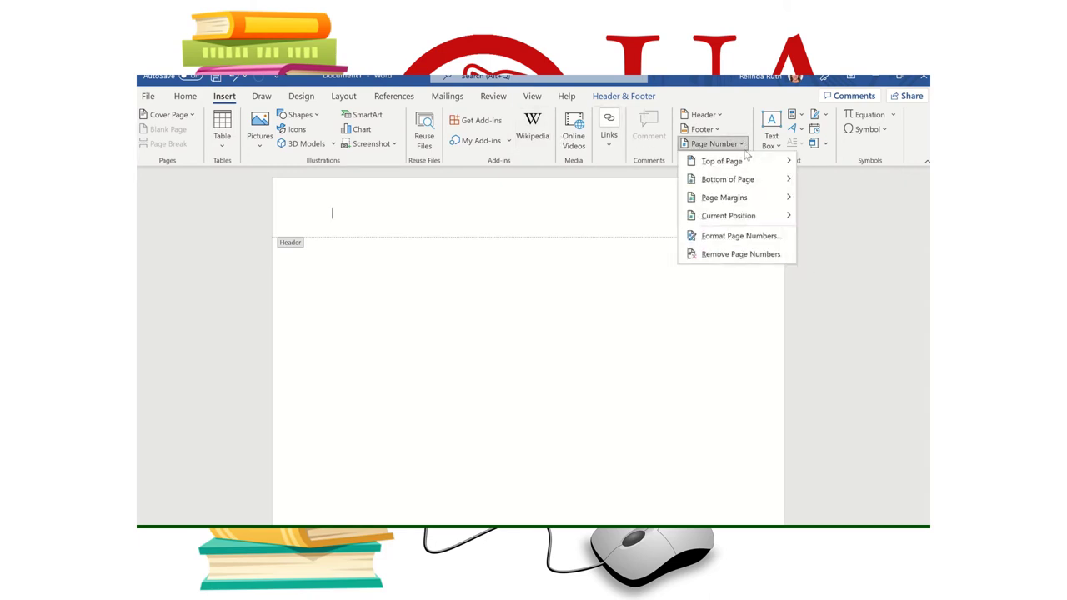
pyautogui.moveTo(741, 165)
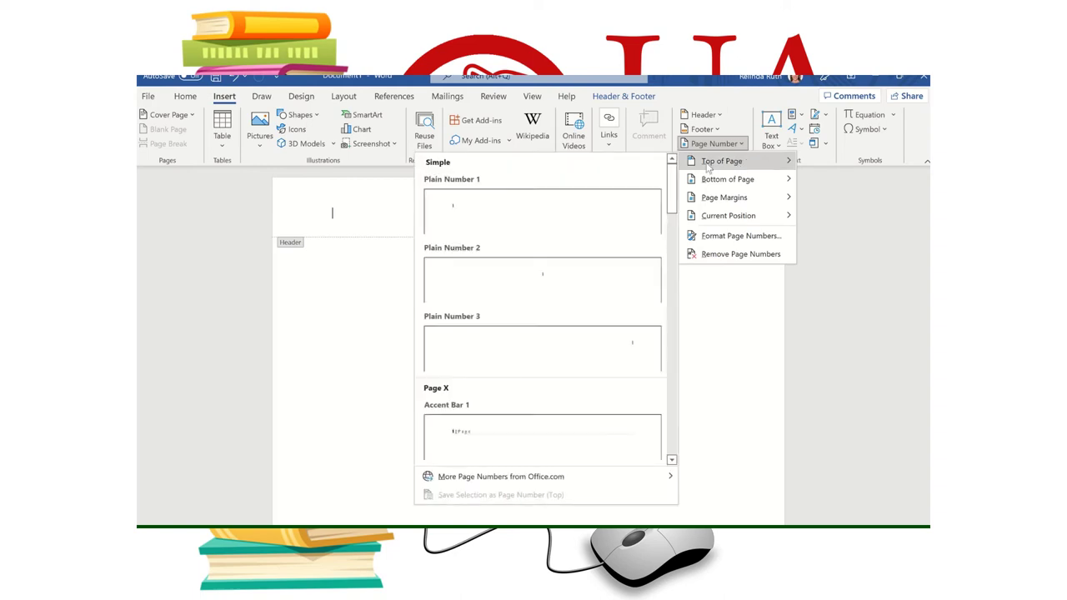
pyautogui.click(616, 358)
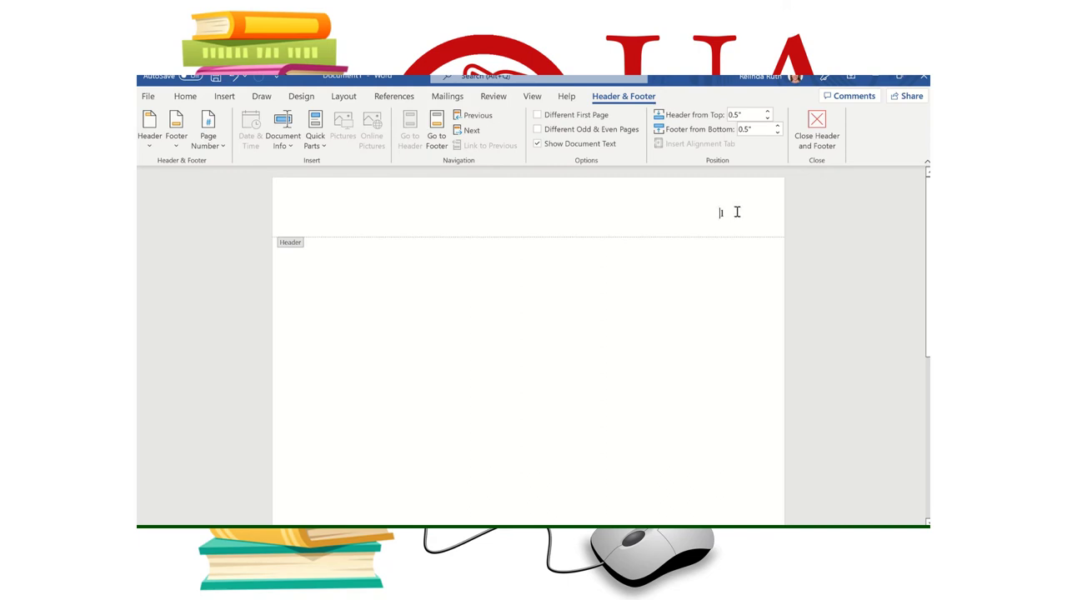
pyautogui.doubleClick(717, 213)
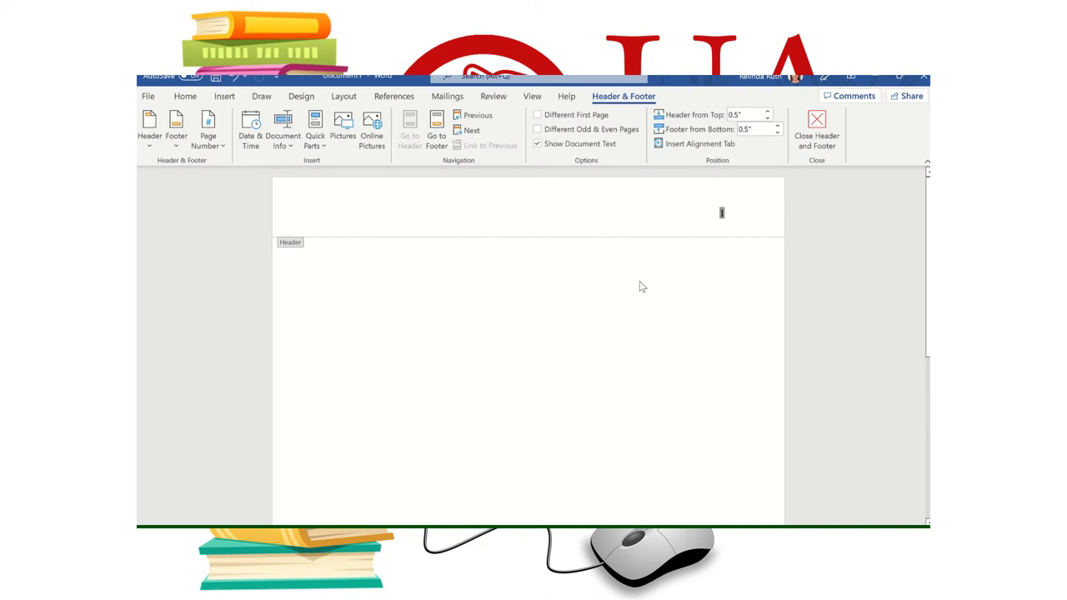
pyautogui.doubleClick(473, 310)
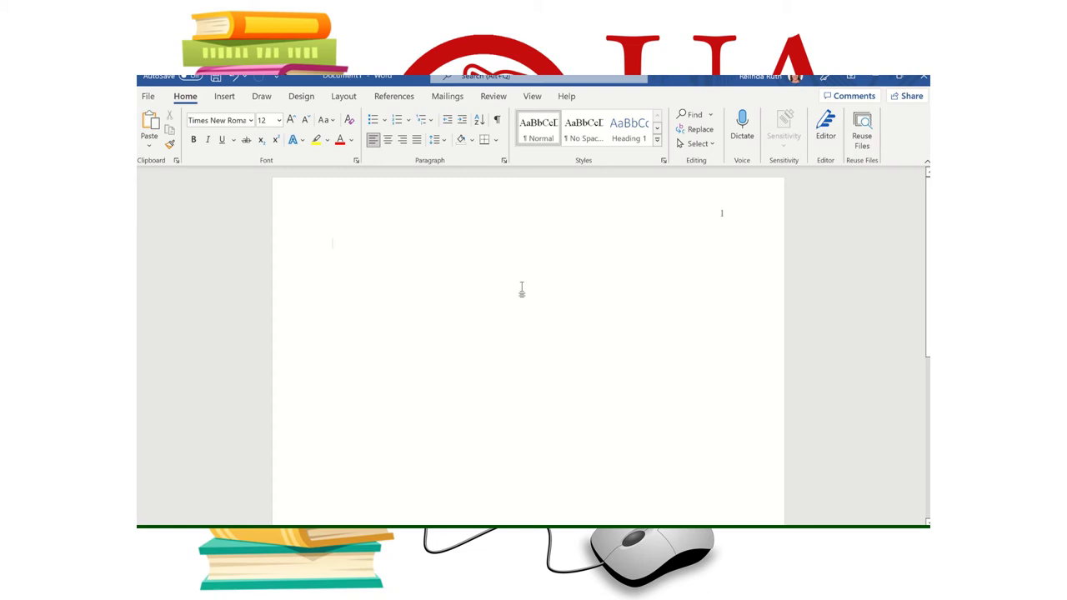
# - Add blank lines at the top of page one to lower the writing position
pyautogui.press('Return')
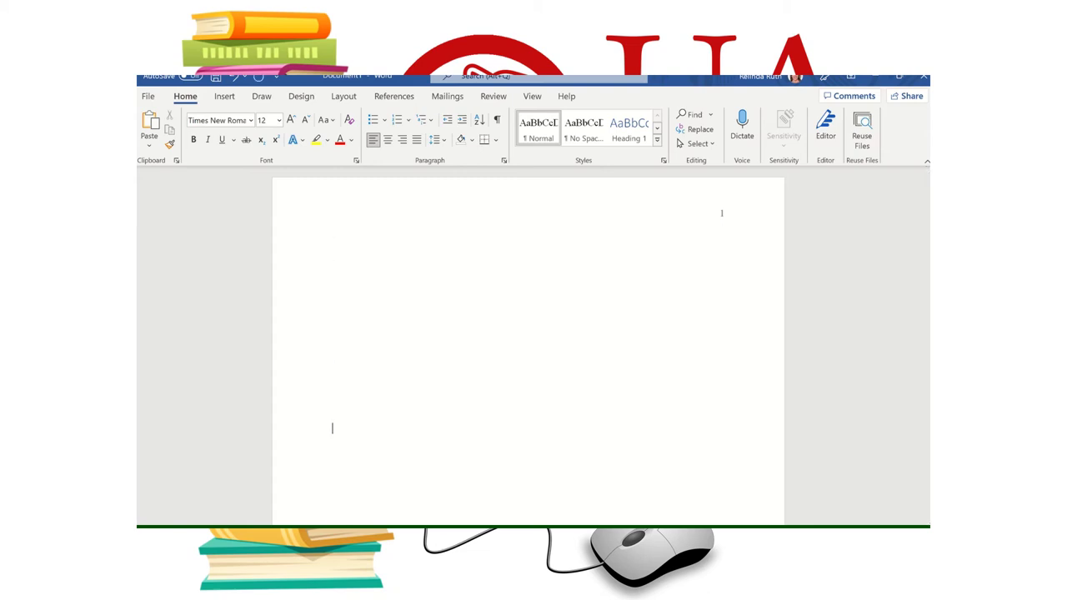
pyautogui.scroll(-2, 540, 354)
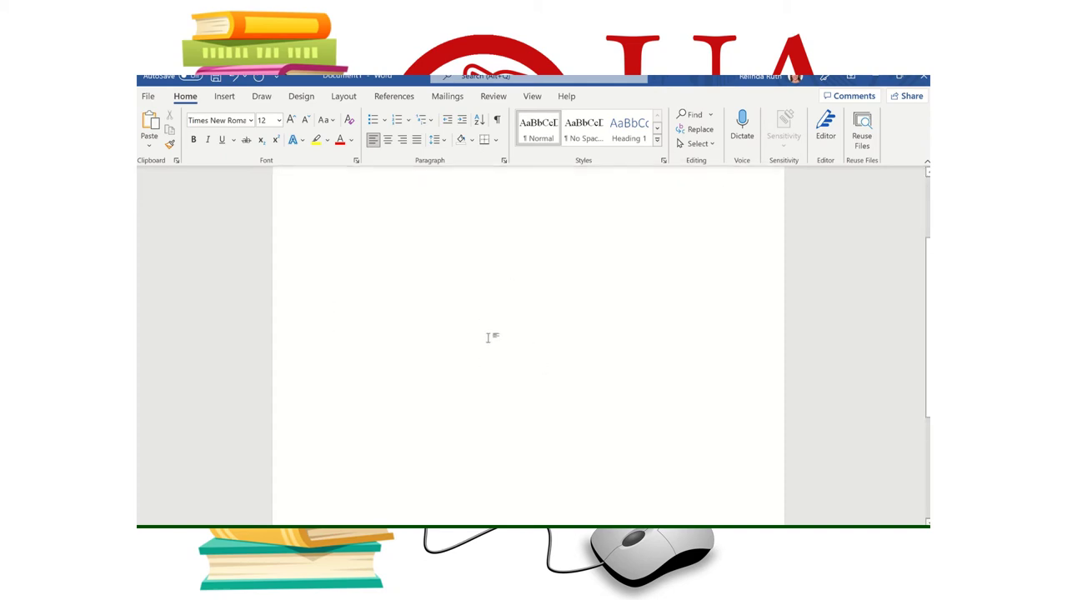
pyautogui.scroll(1, 488, 338)
pyautogui.scroll(1, 489, 339)
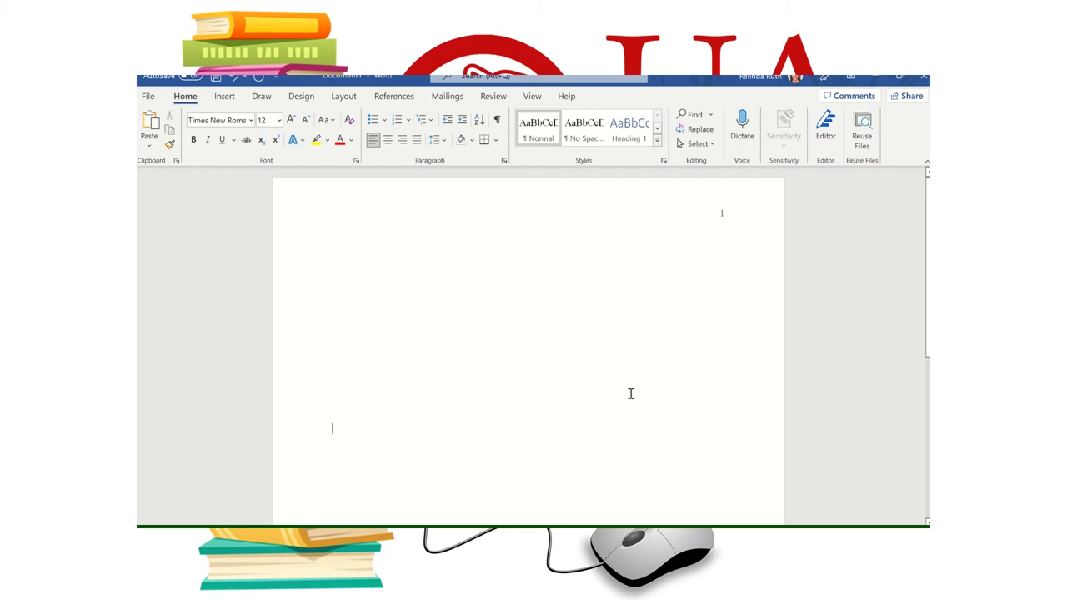
# - Type the first title line, 'The UA Cossatot Educational Resource Center:'
pyautogui.write('The ')
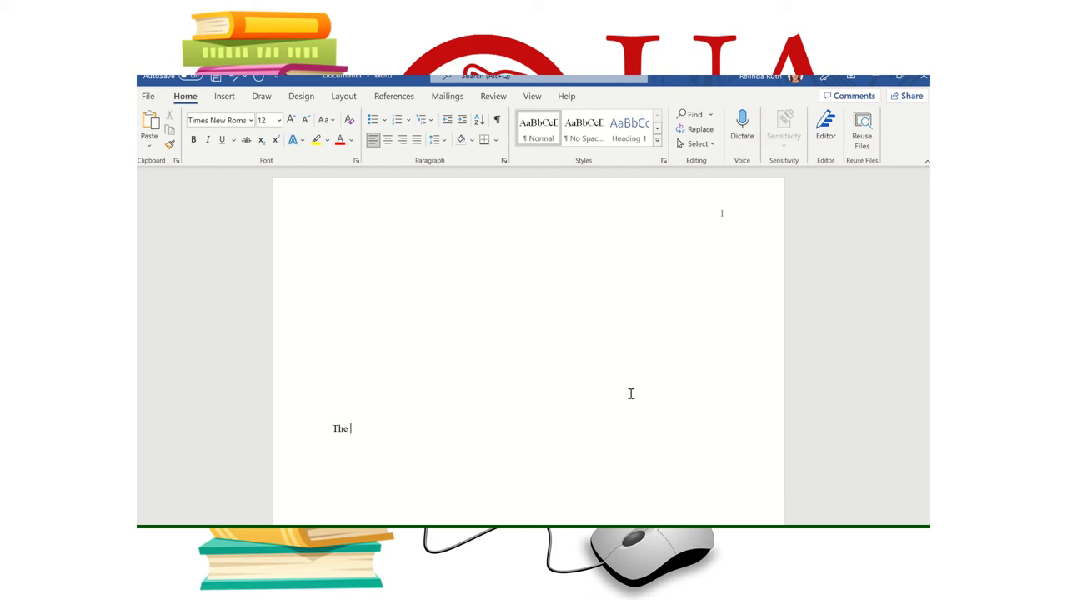
pyautogui.write('UA Coss')
pyautogui.press('capslock')
pyautogui.write('SA')
pyautogui.press('BackSpace')
pyautogui.press('BackSpace')
pyautogui.press('capslock')
pyautogui.write('atot Educational R')
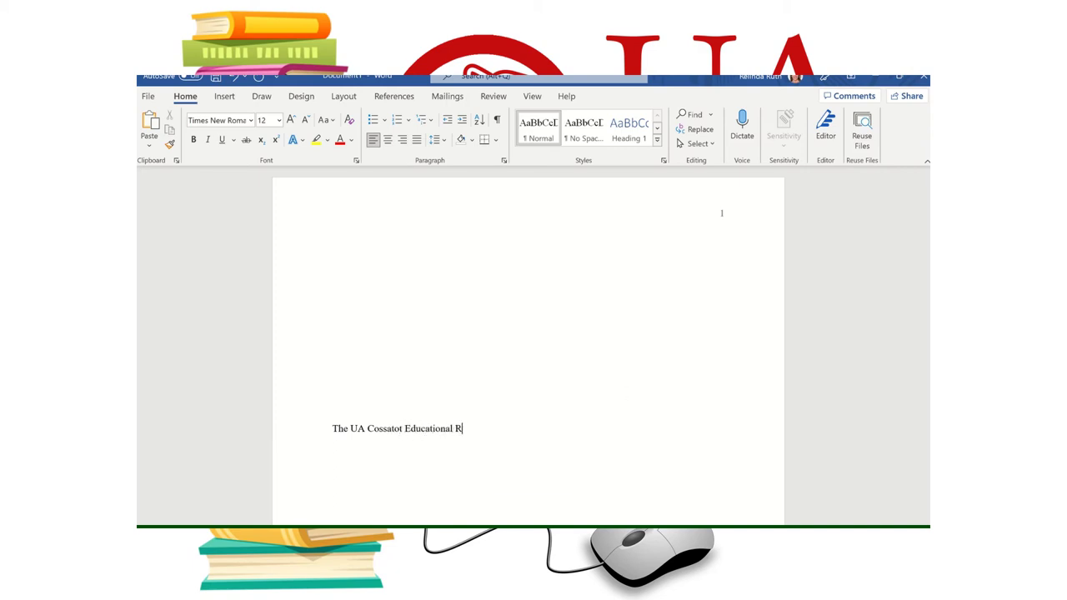
pyautogui.write('esource Center:')
# - On a new line, type 'Learning How to Write and Cite in APA Style'
pyautogui.press('Return')
pyautogui.write('Learnsing How')
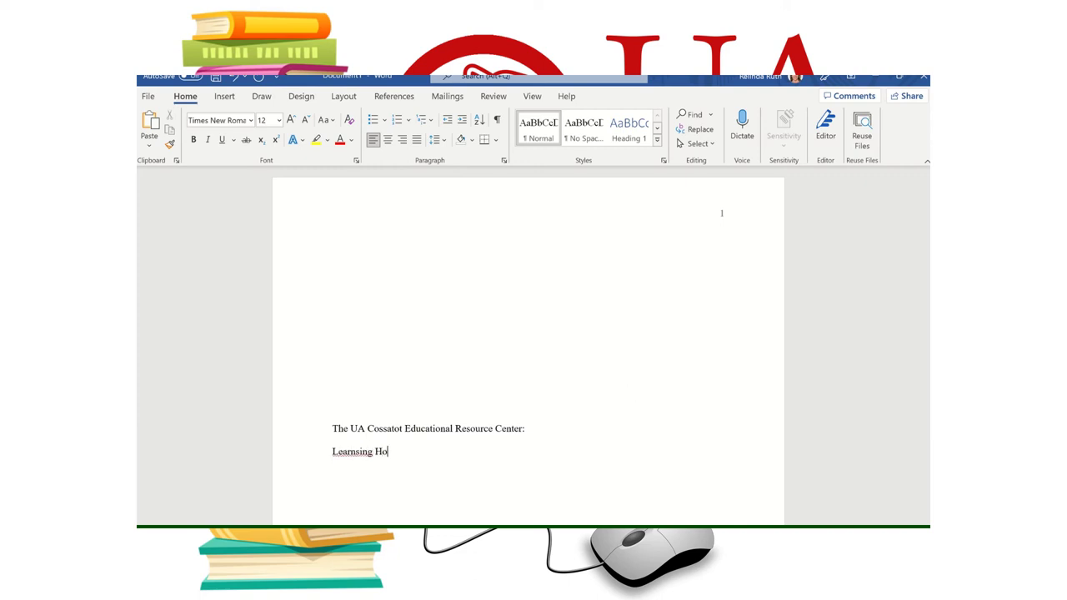
pyautogui.press('BackSpace')
pyautogui.press('BackSpace')
pyautogui.press('BackSpace')
pyautogui.press('BackSpace')
pyautogui.press('BackSpace')
pyautogui.press('BackSpace')
pyautogui.press('BackSpace')
pyautogui.press('BackSpace')
pyautogui.press('BackSpace')
pyautogui.press('BackSpace')
pyautogui.press('BackSpace')
pyautogui.write('earning How to Write and Cite in A')
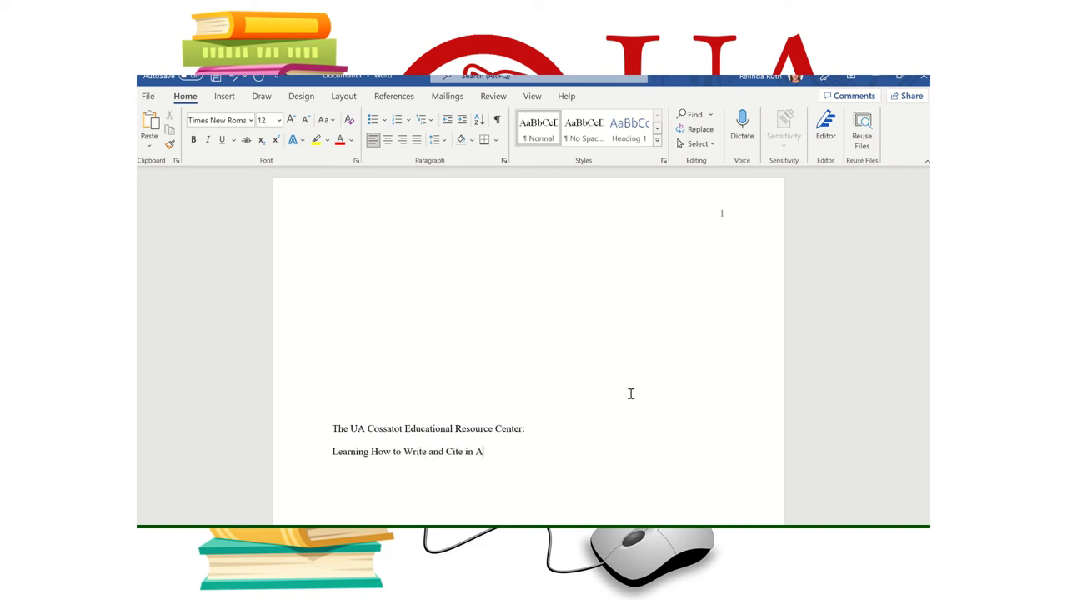
pyautogui.write('PA Style')
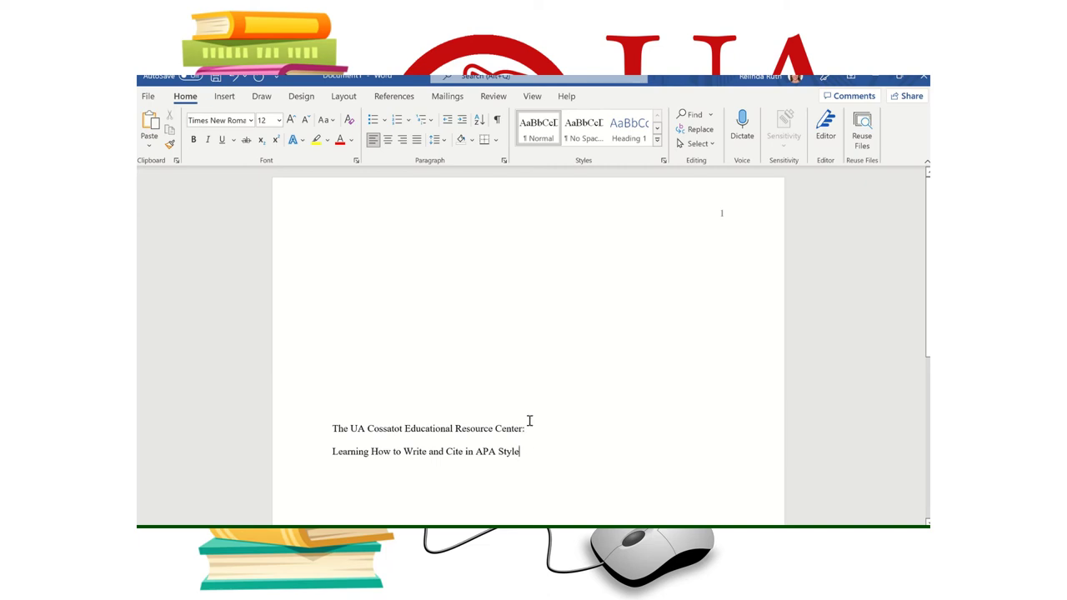
# - Make both title lines bold and centred
pyautogui.moveTo(527, 453); pyautogui.dragTo(333, 431)
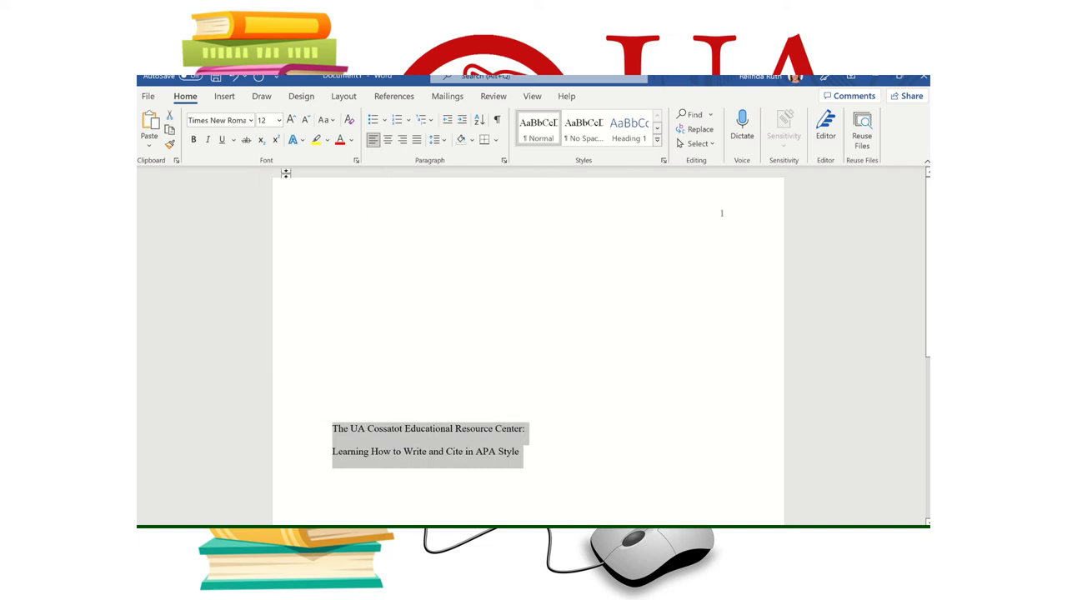
pyautogui.click(193, 139)
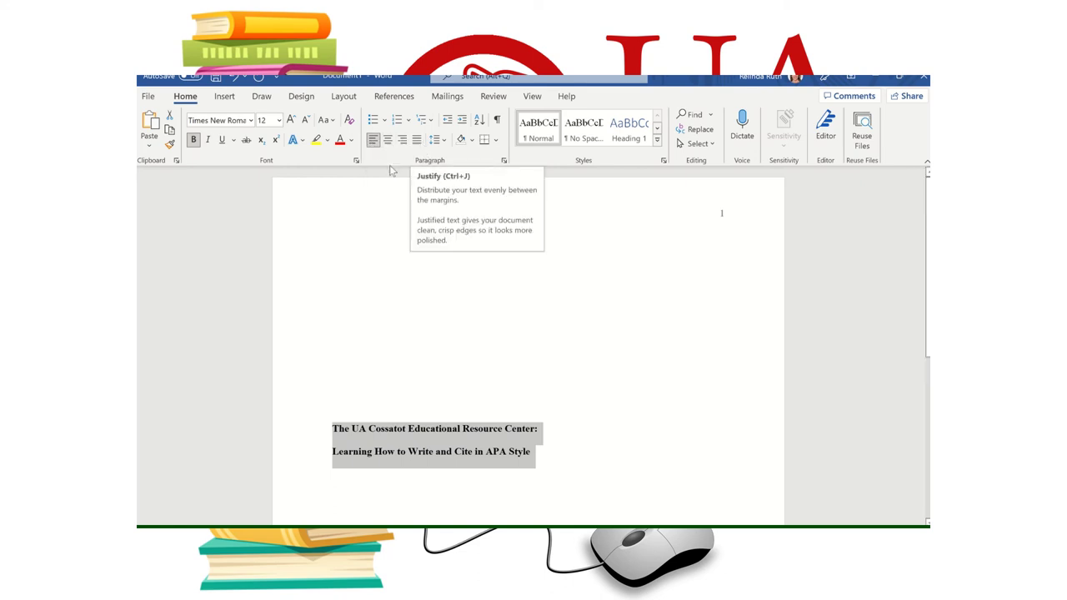
pyautogui.click(387, 141)
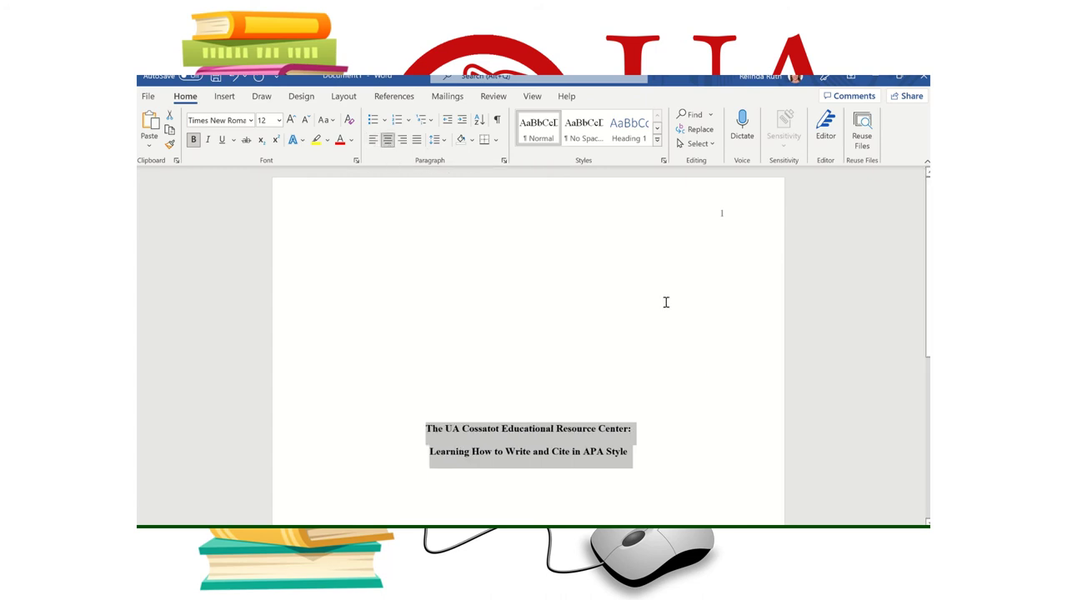
# - Start a new centred line just below the title
pyautogui.scroll(-2, 648, 392)
pyautogui.click(648, 392)
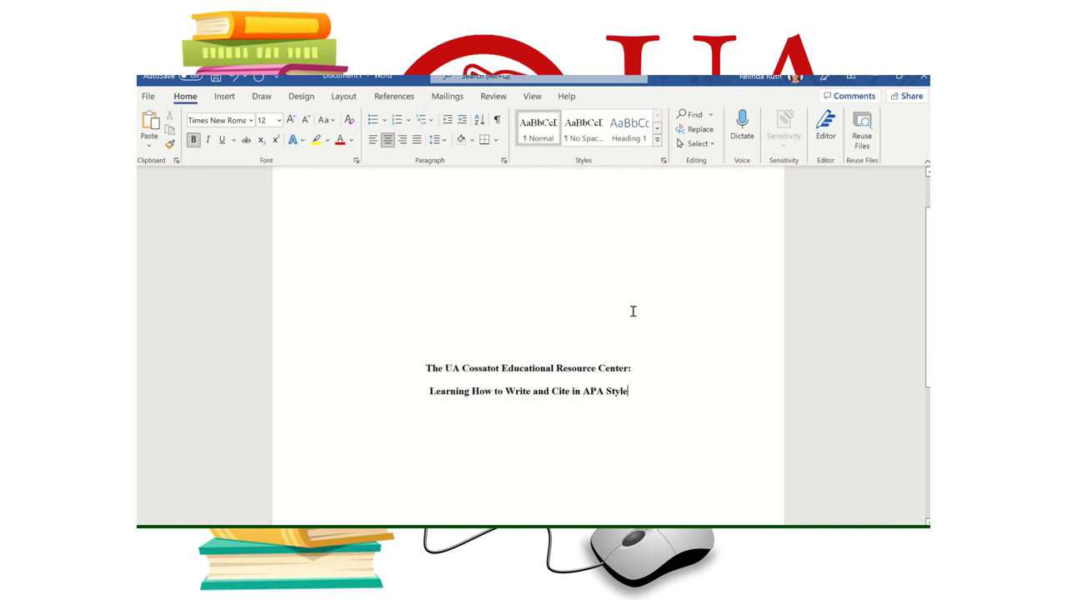
pyautogui.press('Return')
pyautogui.scroll(-1, 589, 359)
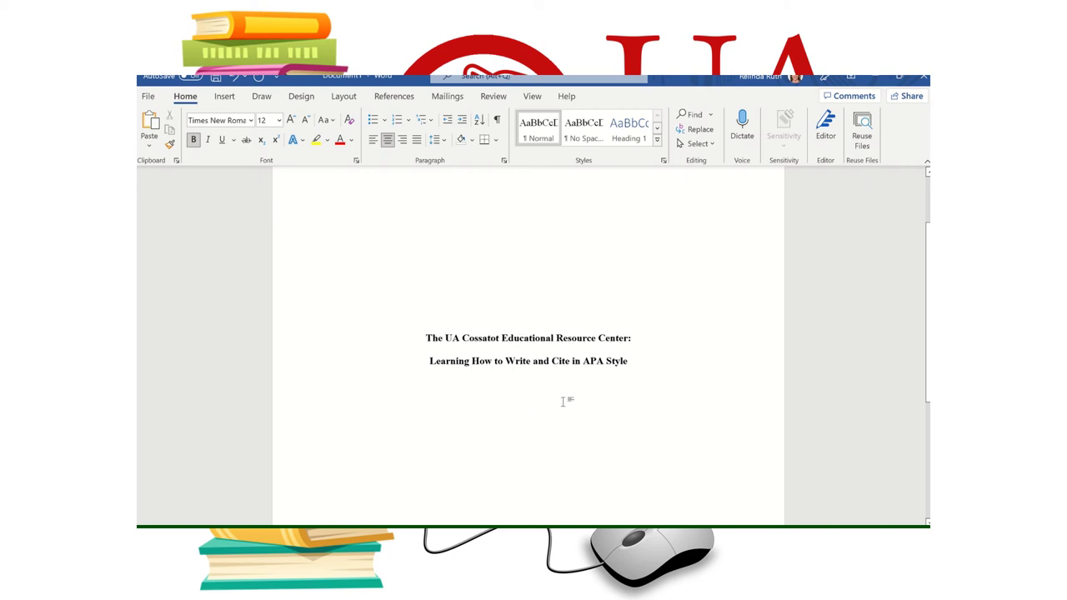
# - With bold off, type author, 'Department of English, UA Cossatot', 'ENGL1113: Composition I', instructor and 'January 1, 2022'
pyautogui.click(193, 140)
pyautogui.scroll(-2, 545, 417)
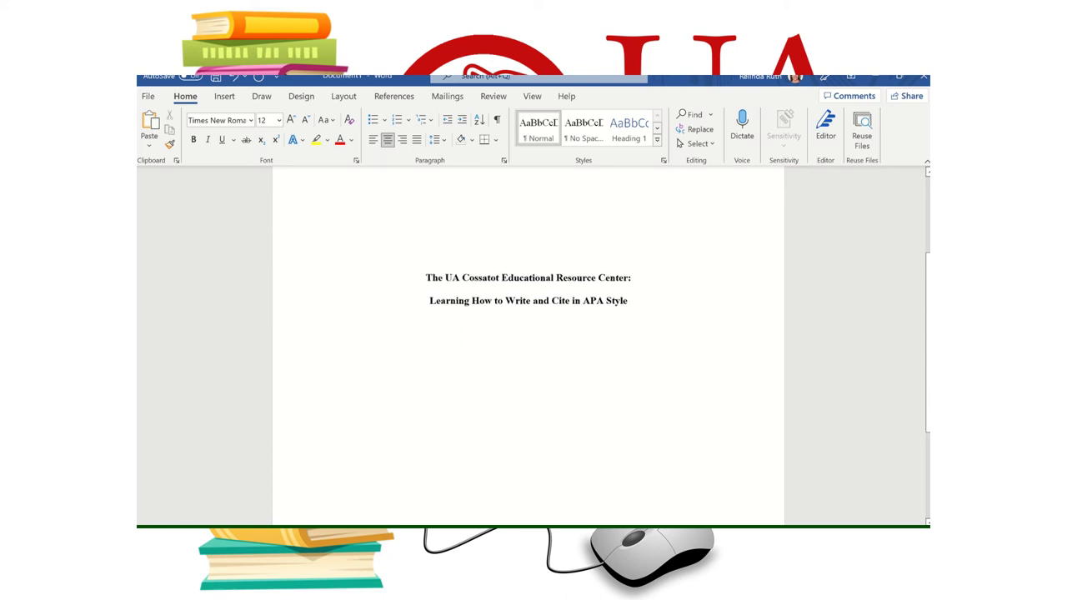
pyautogui.moveTo(629, 538)
pyautogui.write('Jane D')
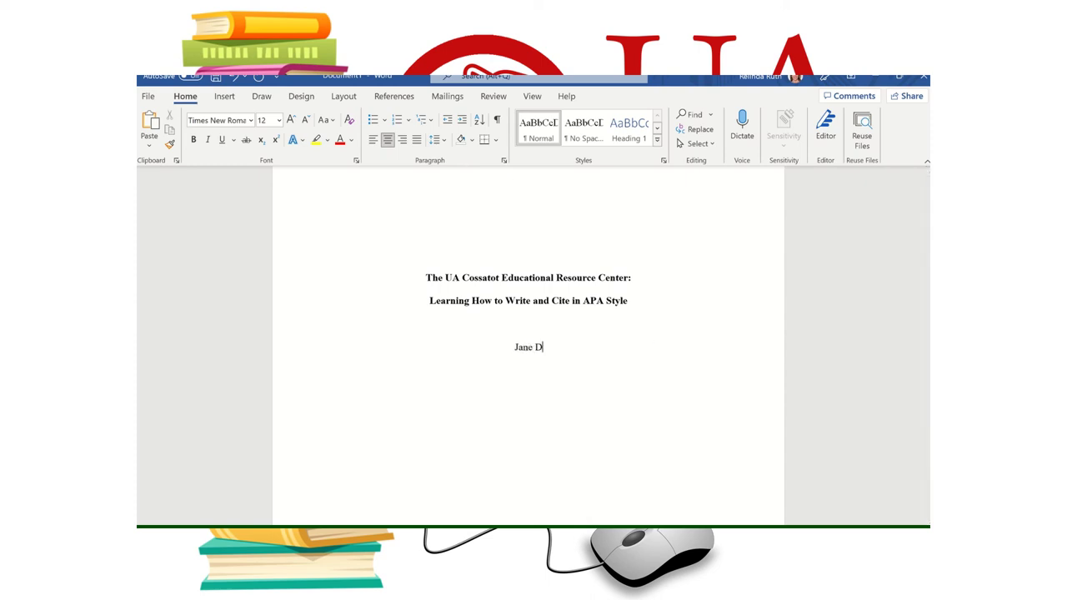
pyautogui.write('oe Department of English, UA Cossatot ')
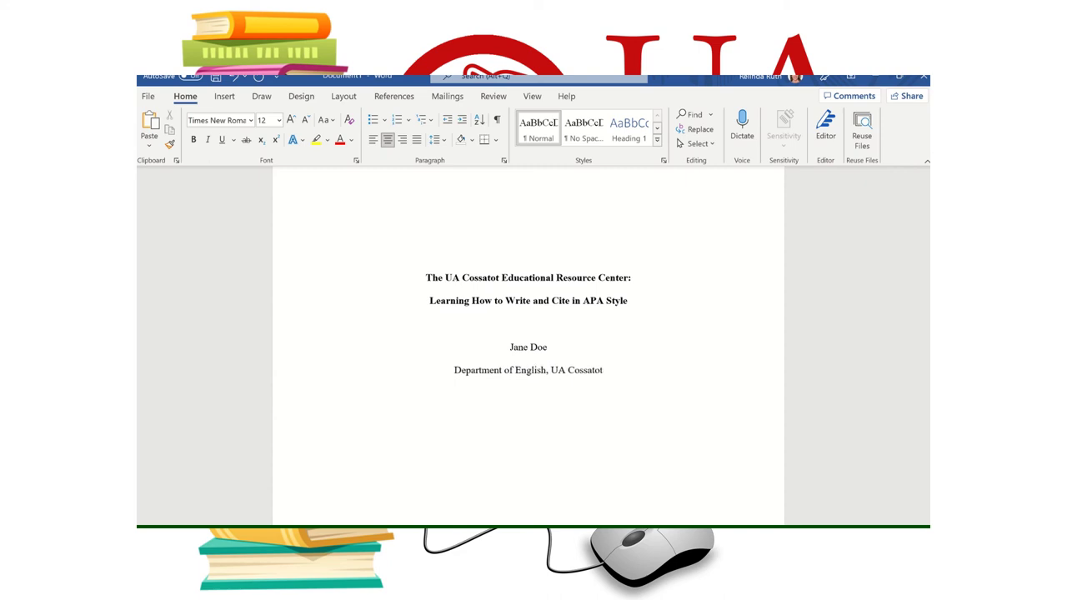
pyautogui.write('ENGL1113: Composition I')
pyautogui.press('Return')
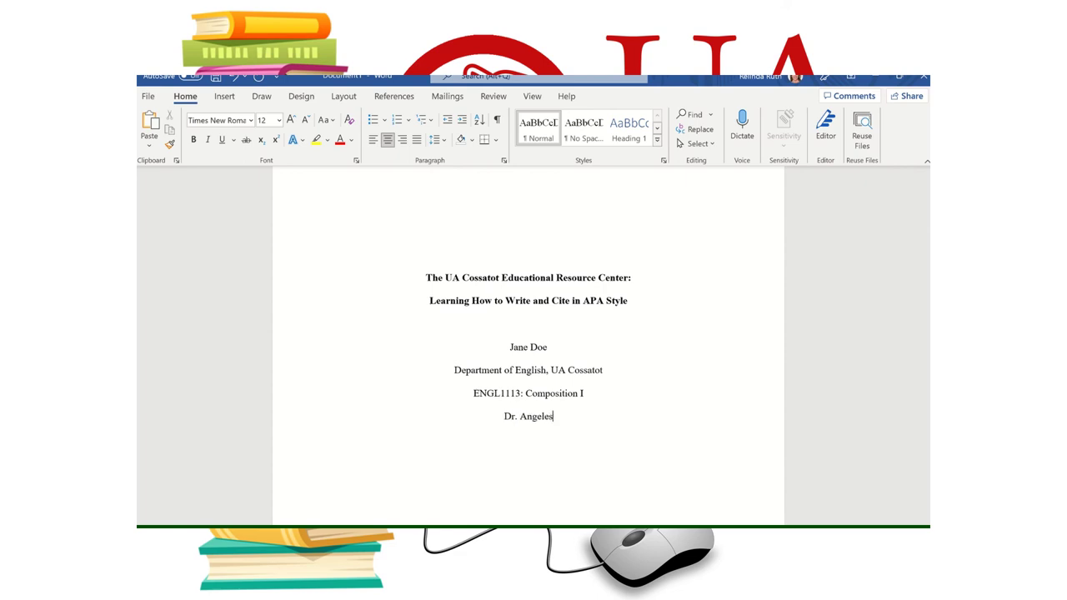
pyautogui.write('January')
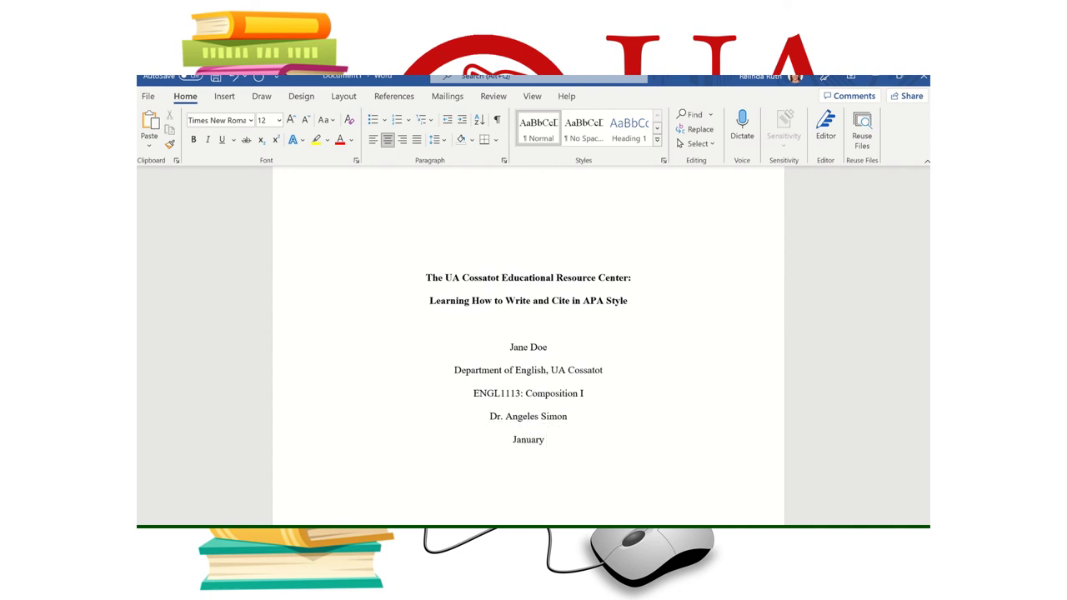
pyautogui.write(' 1, 2022')
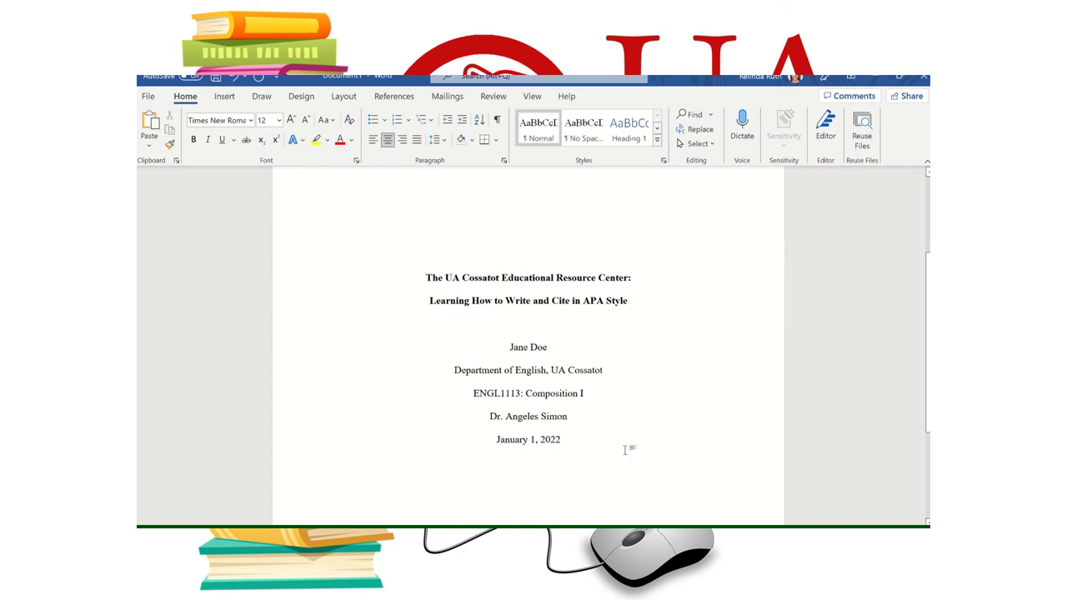
# - Add a blank line after January 1, 2022, then insert a page break to begin page 2
pyautogui.scroll(-1, 658, 417)
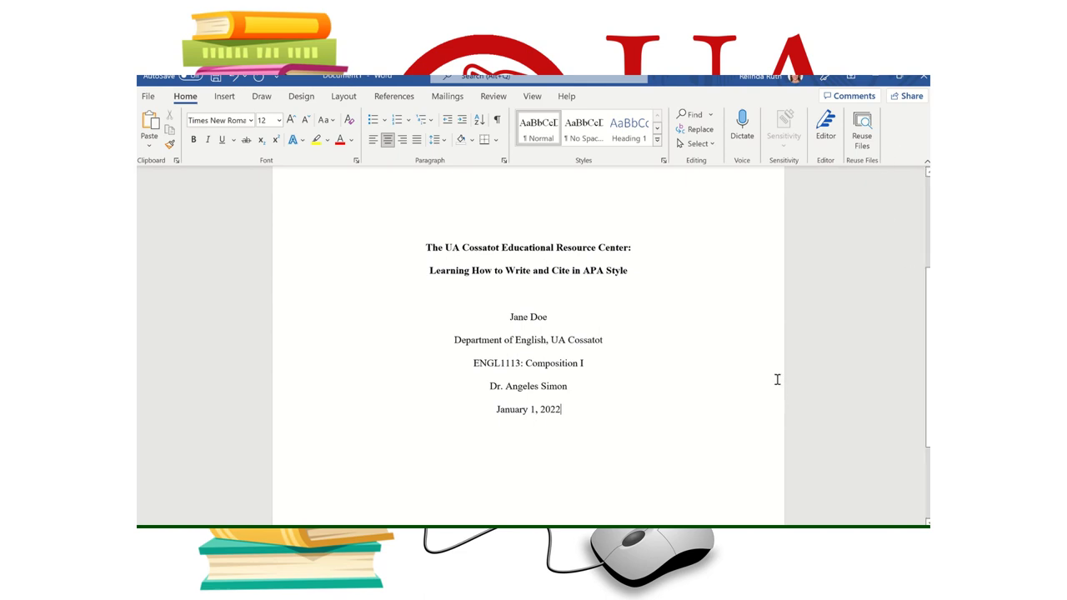
pyautogui.scroll(-4, 658, 331)
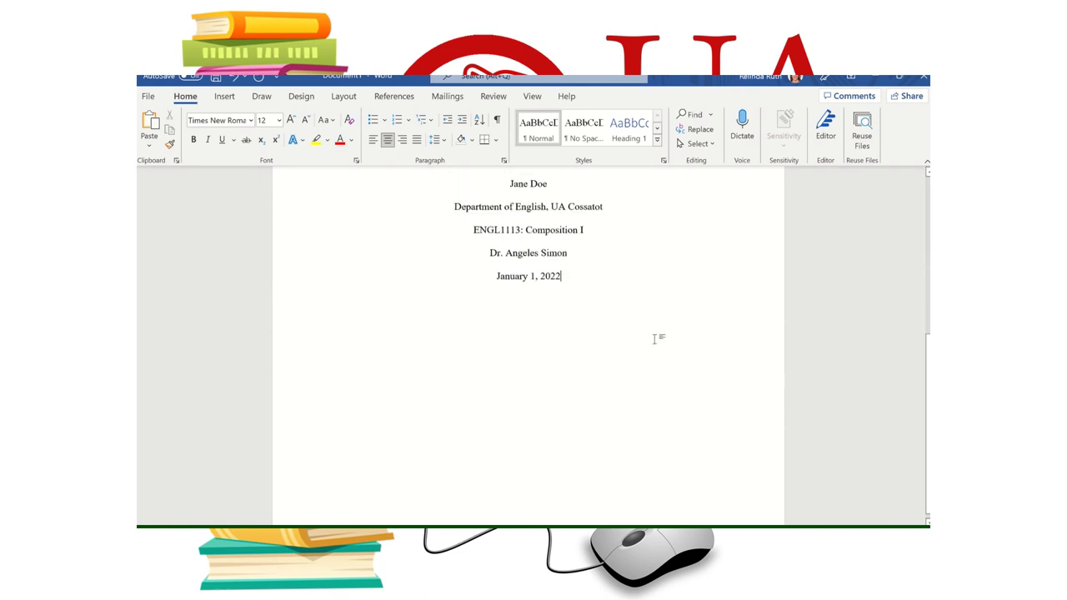
pyautogui.scroll(2, 656, 339)
pyautogui.scroll(7, 655, 340)
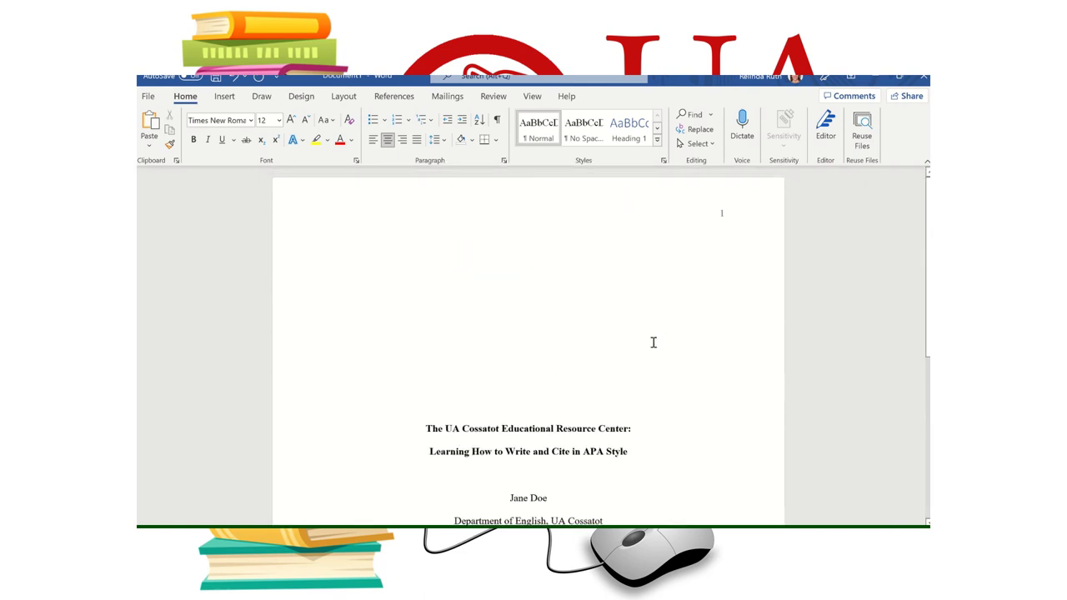
pyautogui.scroll(-5, 654, 342)
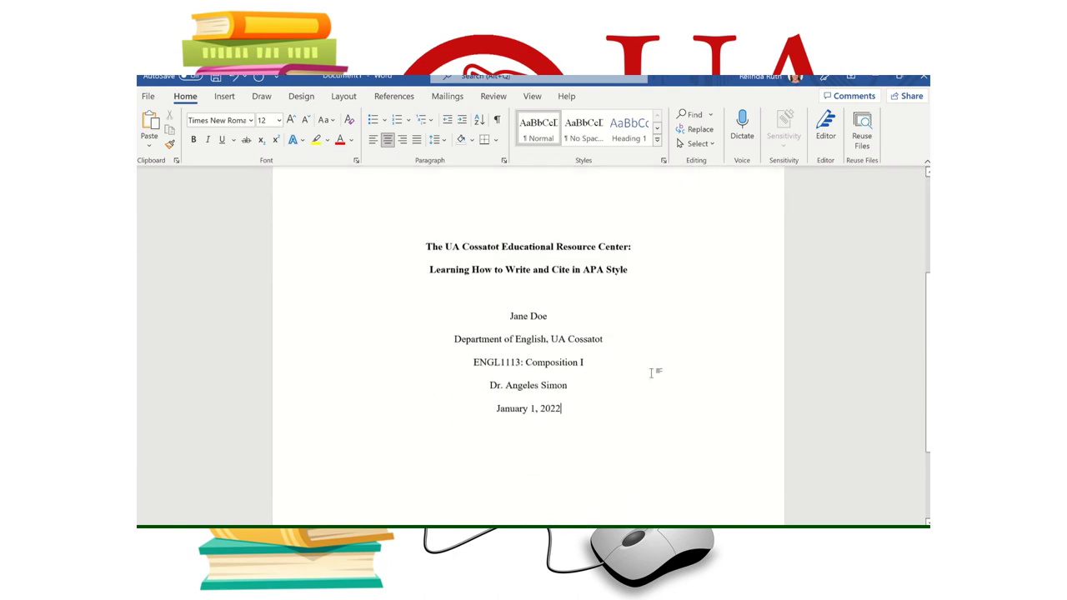
pyautogui.scroll(-4, 651, 373)
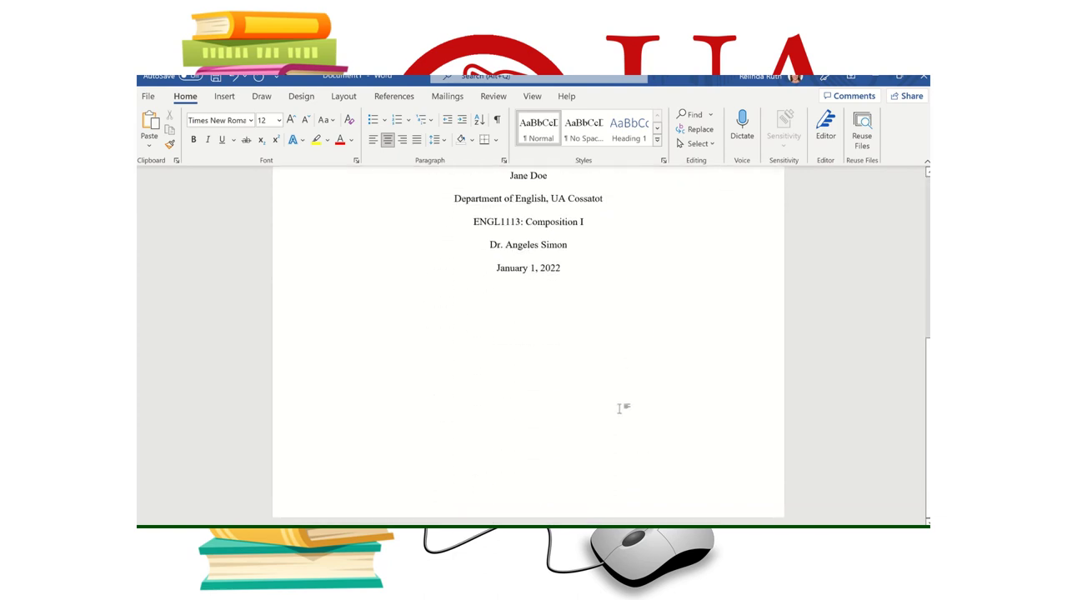
pyautogui.click(634, 310)
pyautogui.press('Return')
pyautogui.press('Return')
pyautogui.press('Return')
pyautogui.press('Return')
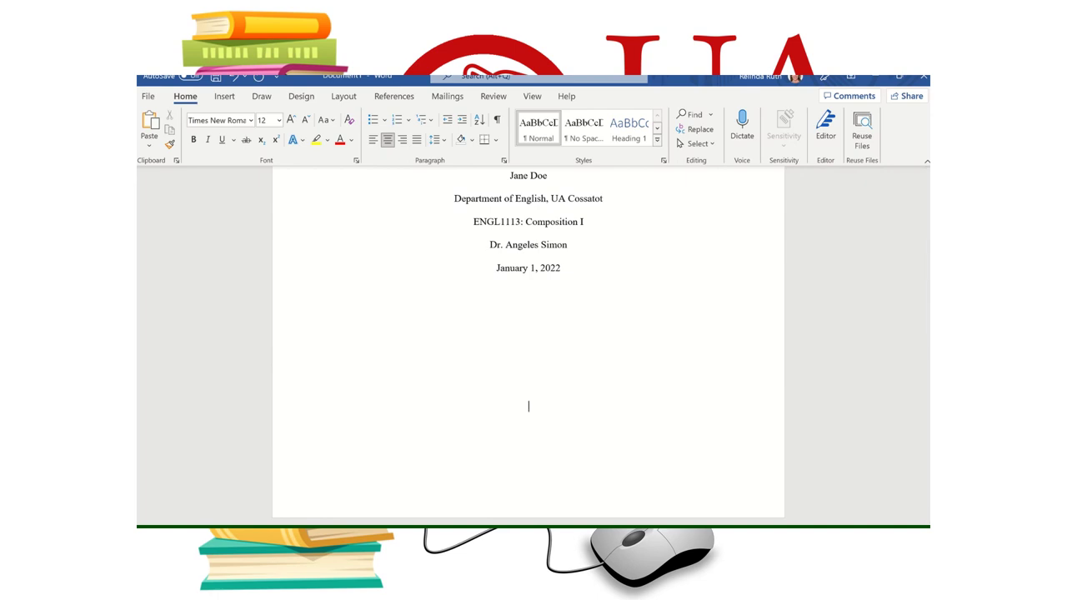
pyautogui.hotkey('ctrl', 'Return')
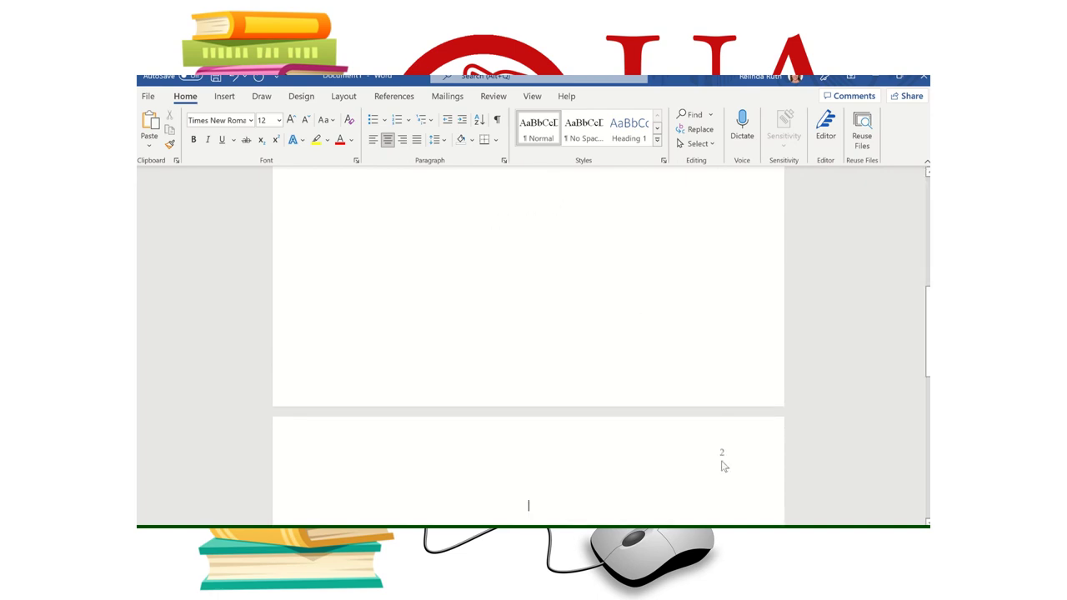